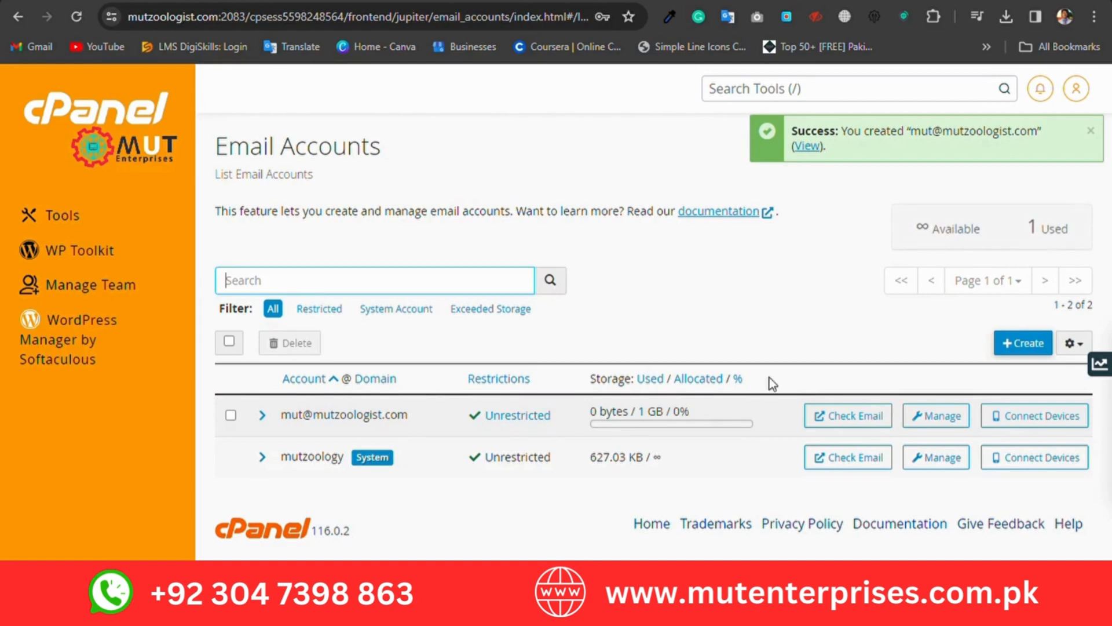
Step: Open webmail for the newly created email account from the email accounts list
{"action": "left_click", "coordinate": [853, 417]}
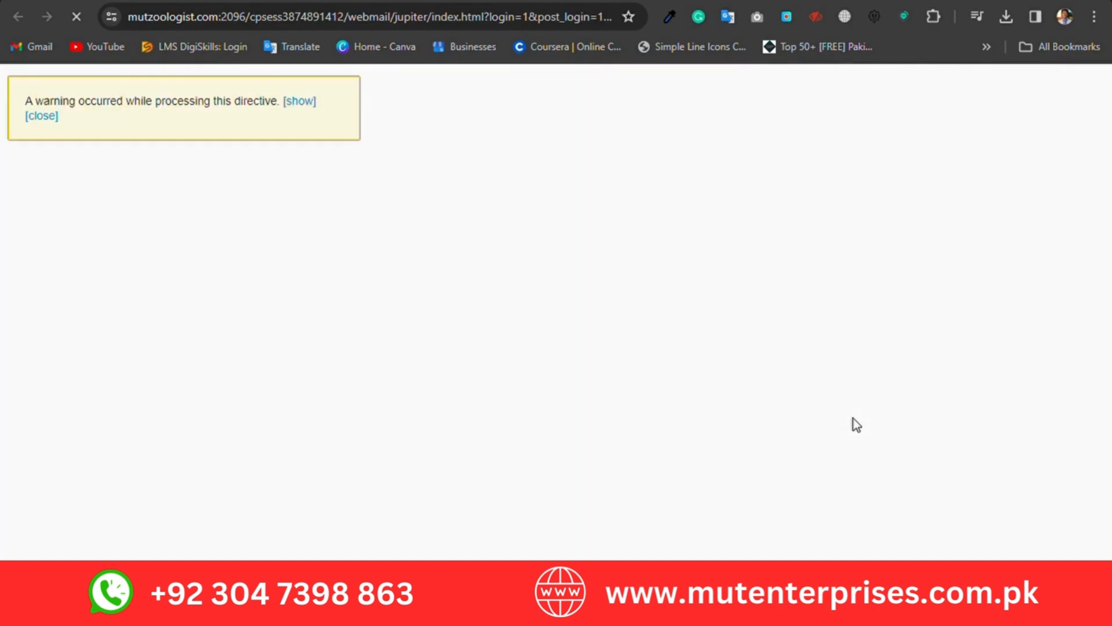
{"action": "left_click", "coordinate": [120, 413]}
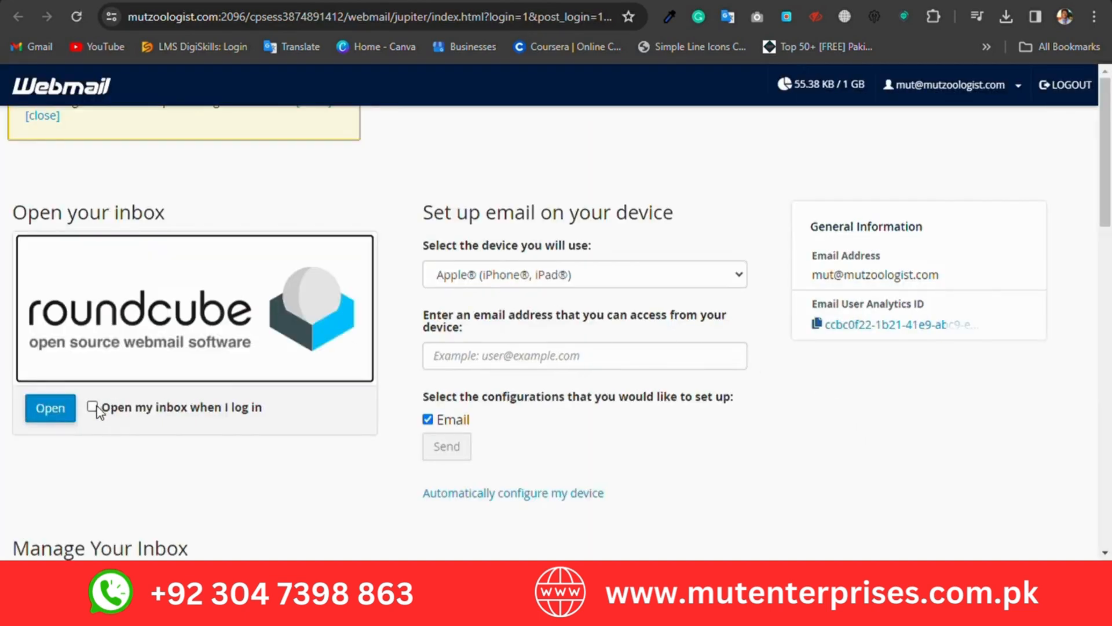
{"action": "left_click", "coordinate": [68, 415]}
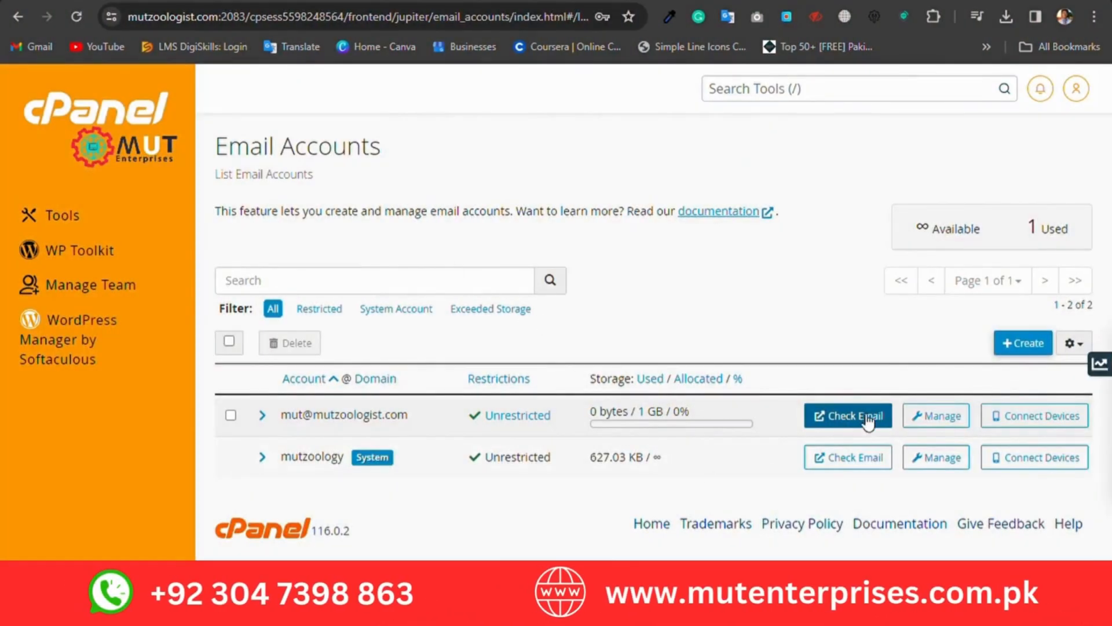
Step: Delete the newly created email account from its manage page and confirm the deletion
{"action": "left_click", "coordinate": [933, 425]}
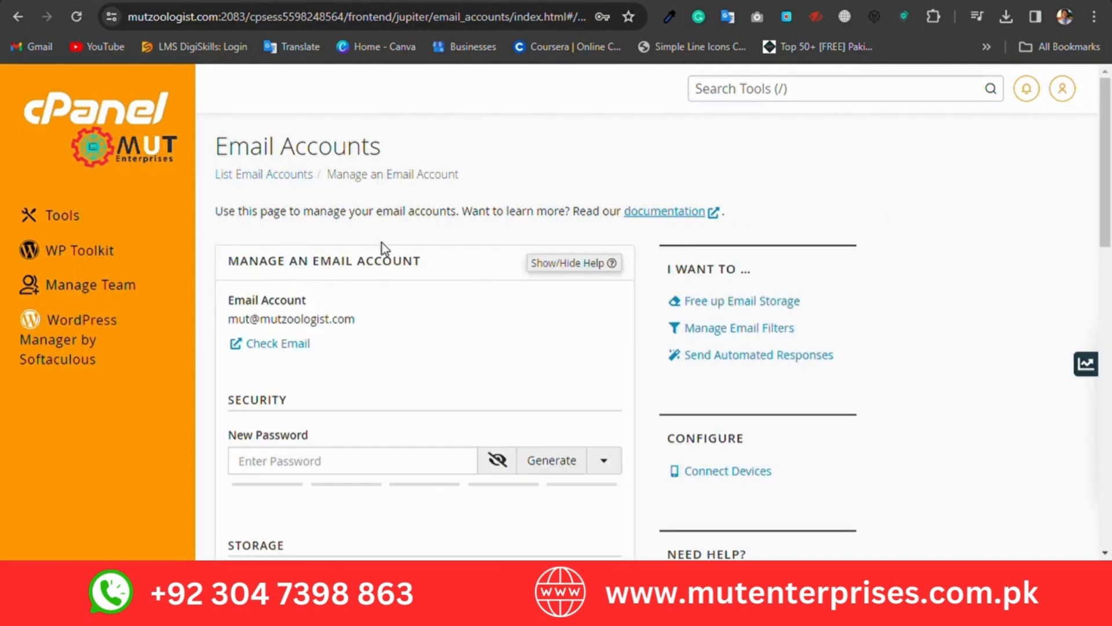
{"action": "scroll", "coordinate": [381, 242], "scroll_direction": "down", "scroll_amount": 4}
{"action": "scroll", "coordinate": [405, 246], "scroll_direction": "down", "scroll_amount": 10}
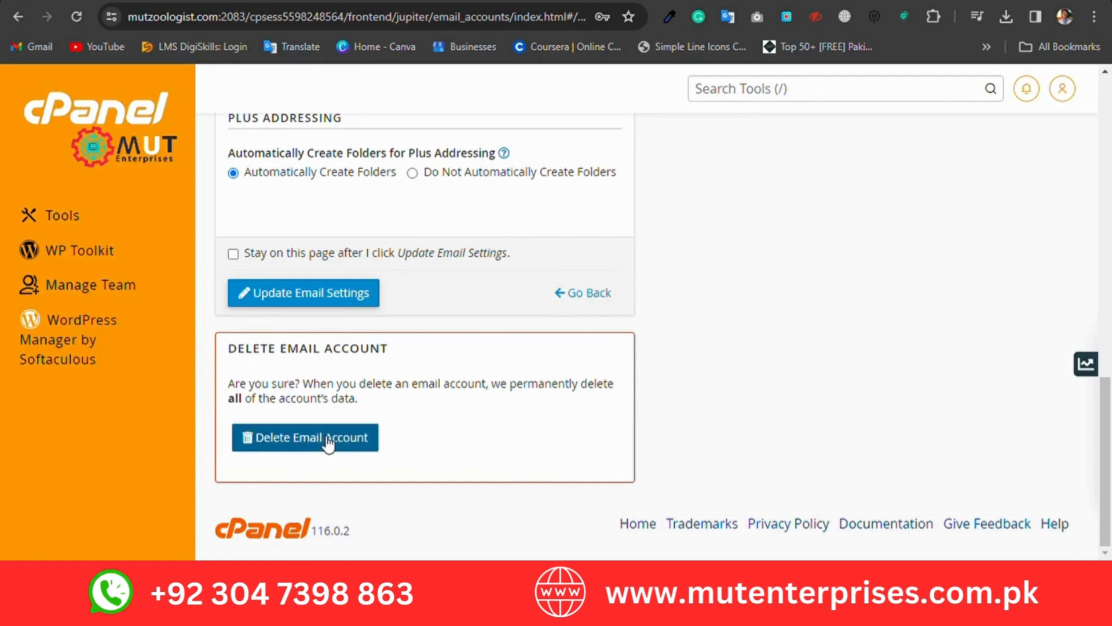
{"action": "left_click", "coordinate": [328, 441]}
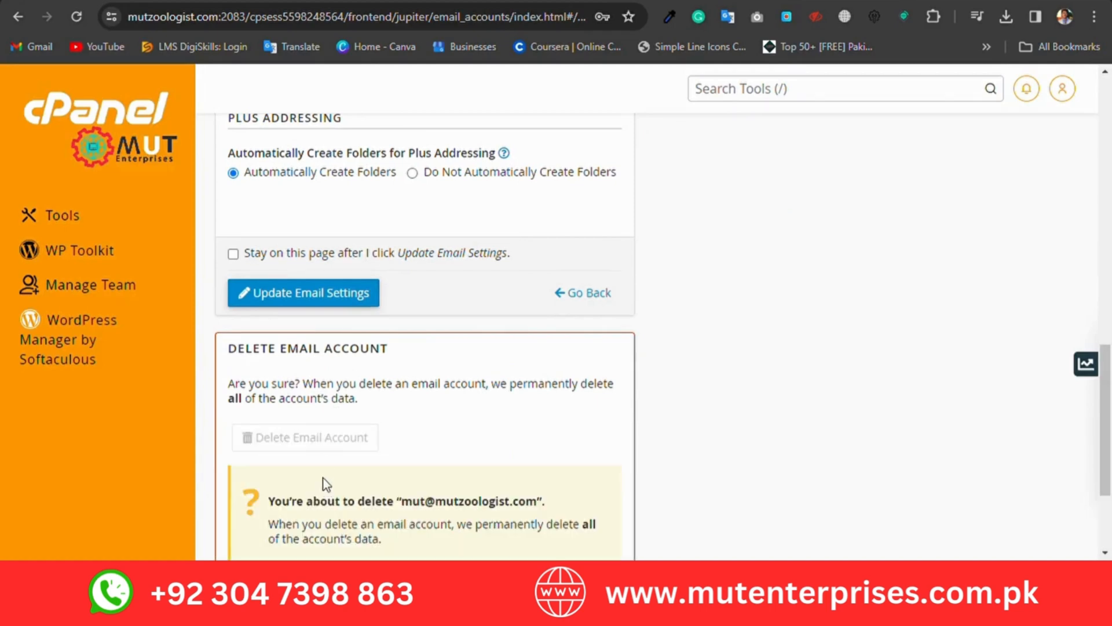
{"action": "scroll", "coordinate": [307, 463], "scroll_direction": "down", "scroll_amount": 3}
{"action": "left_click", "coordinate": [301, 413]}
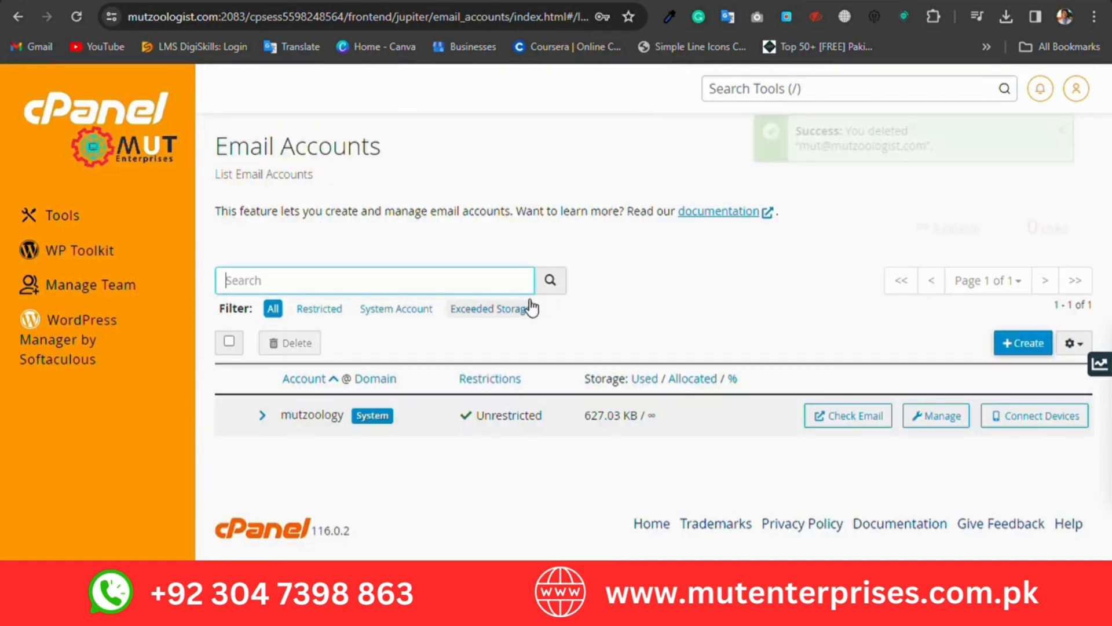
{"action": "left_click_drag", "start_coordinate": [967, 148], "coordinate": [827, 149]}
{"action": "left_click", "coordinate": [874, 165]}
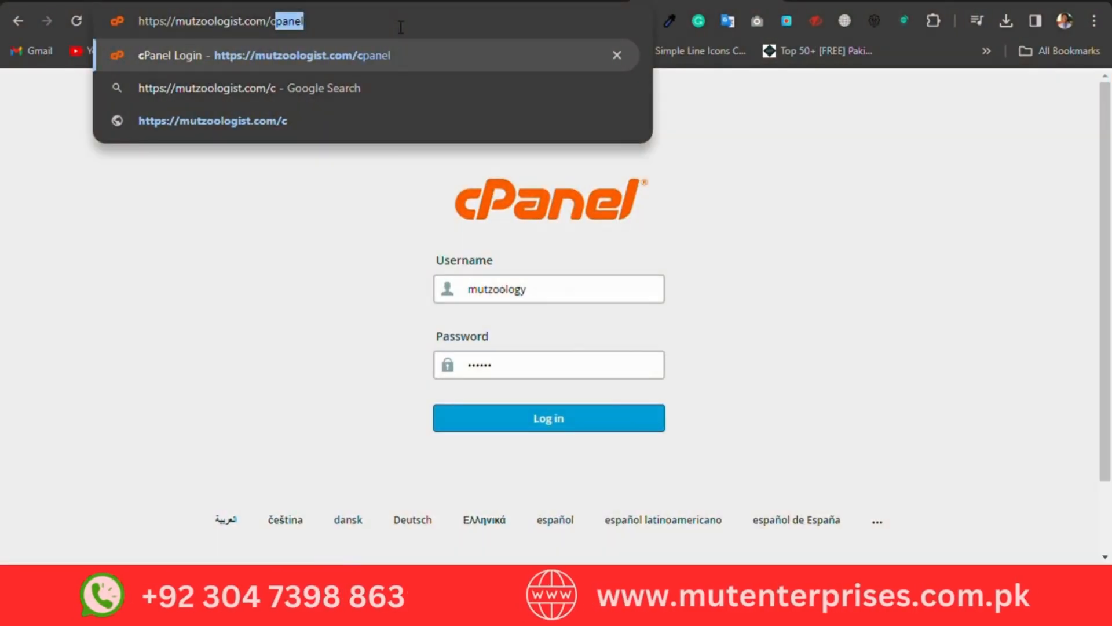
Step: Go to mutzoologist.com/cpanel to reach the cPanel login page
{"action": "type", "text": "panel"}
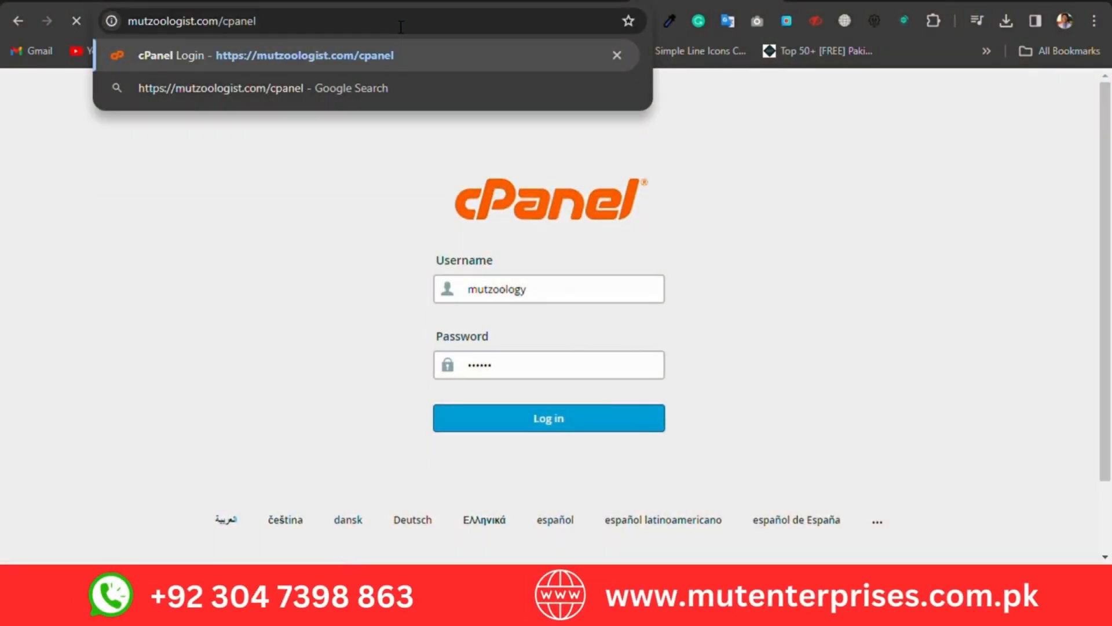
{"action": "key", "text": "Return"}
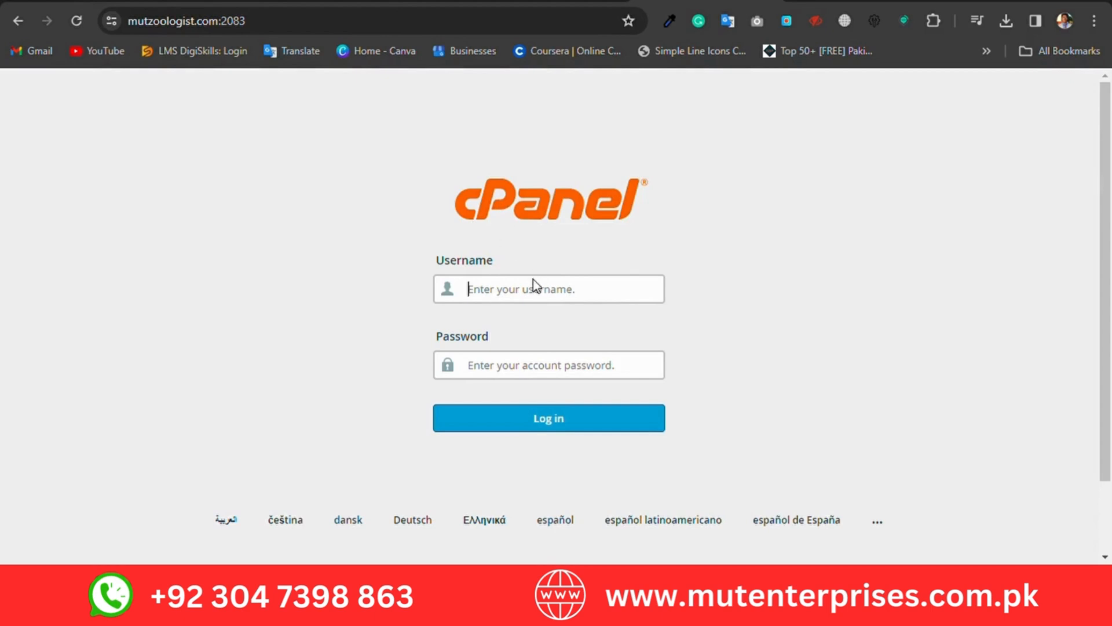
Step: Log in to cPanel with the account username and password
{"action": "left_click", "coordinate": [540, 291]}
{"action": "type", "text": "mu"}
{"action": "type", "text": "••"}
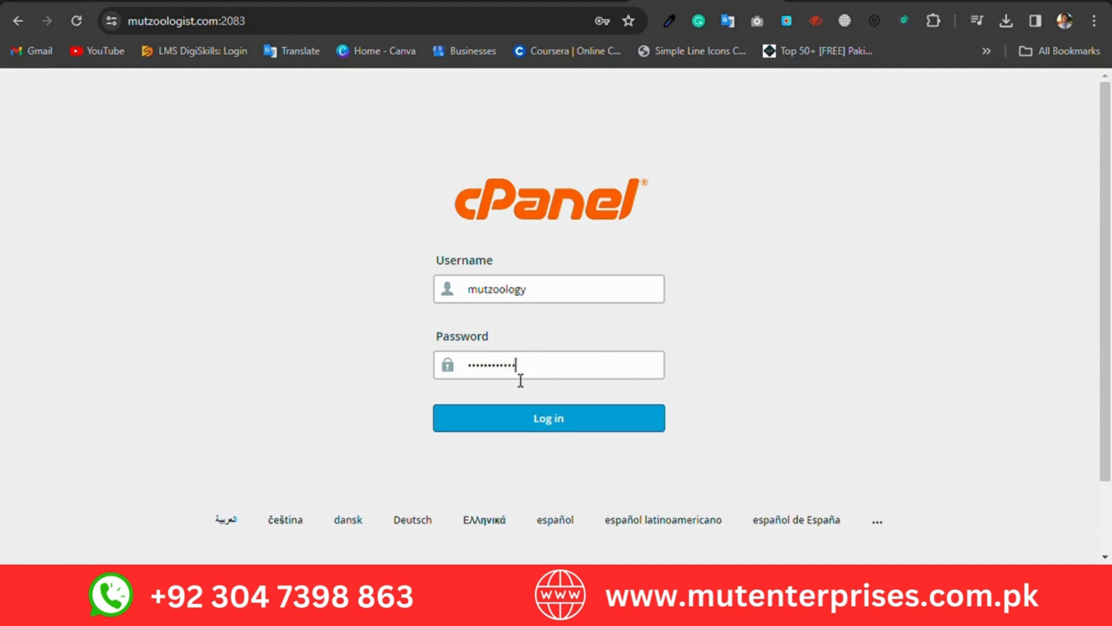
{"action": "key", "text": "Return"}
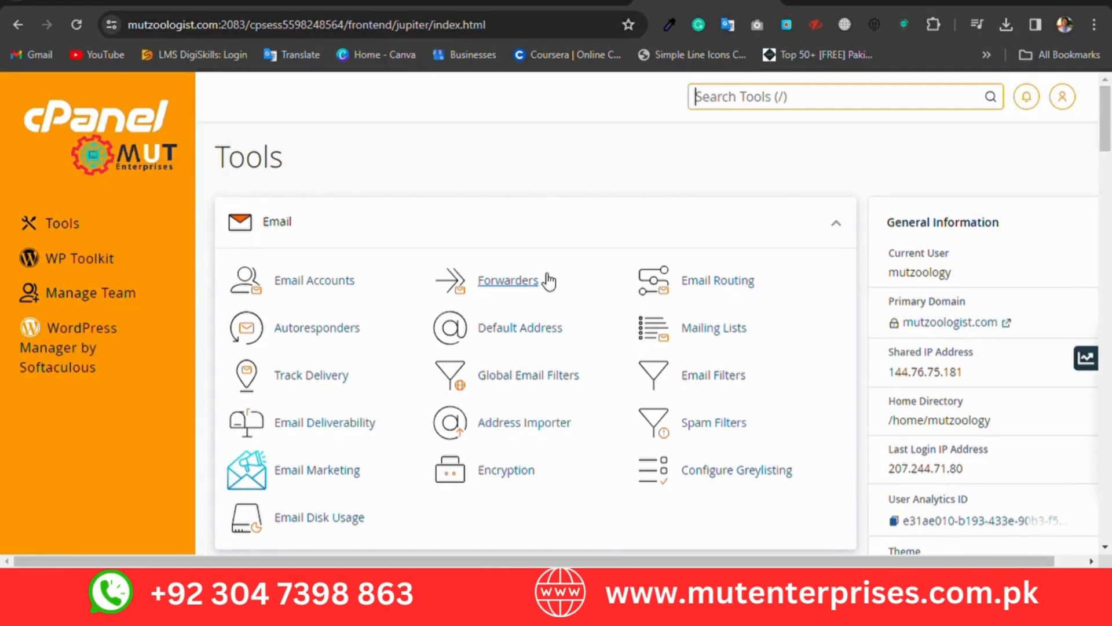
Step: Search the tools for "back" and open the Backup tool
{"action": "scroll", "coordinate": [539, 300], "scroll_direction": "down", "scroll_amount": 10}
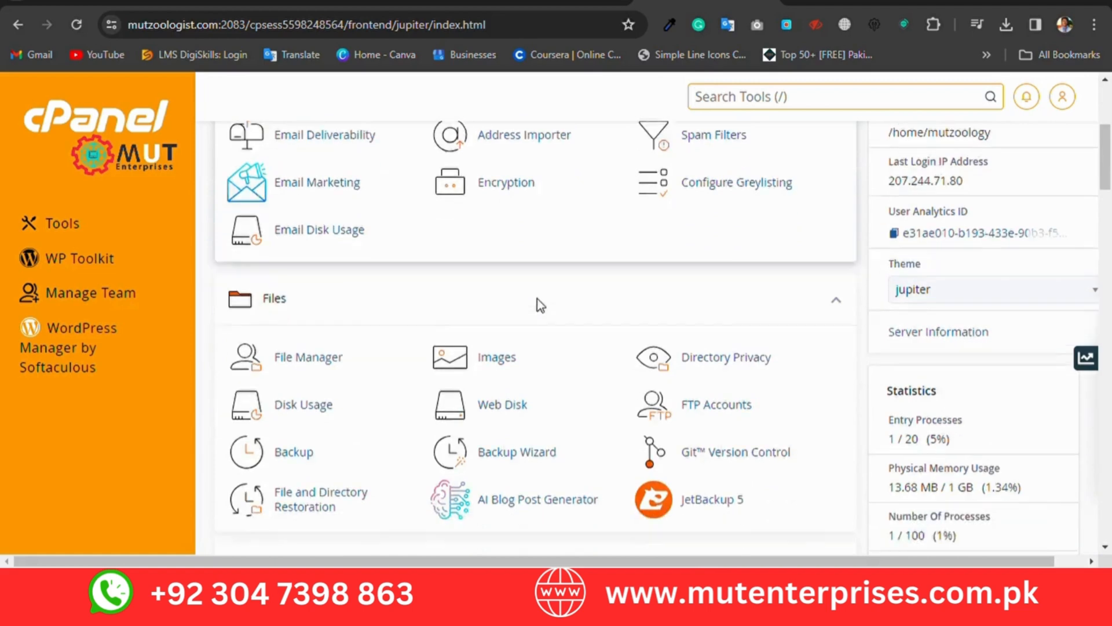
{"action": "left_click", "coordinate": [733, 97]}
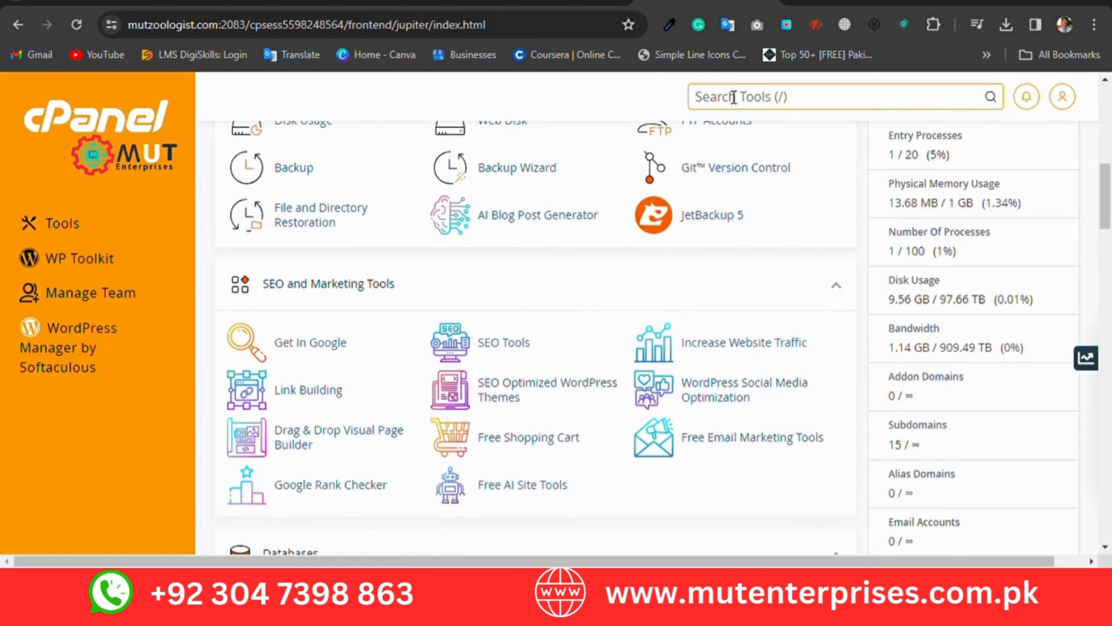
{"action": "type", "text": "back"}
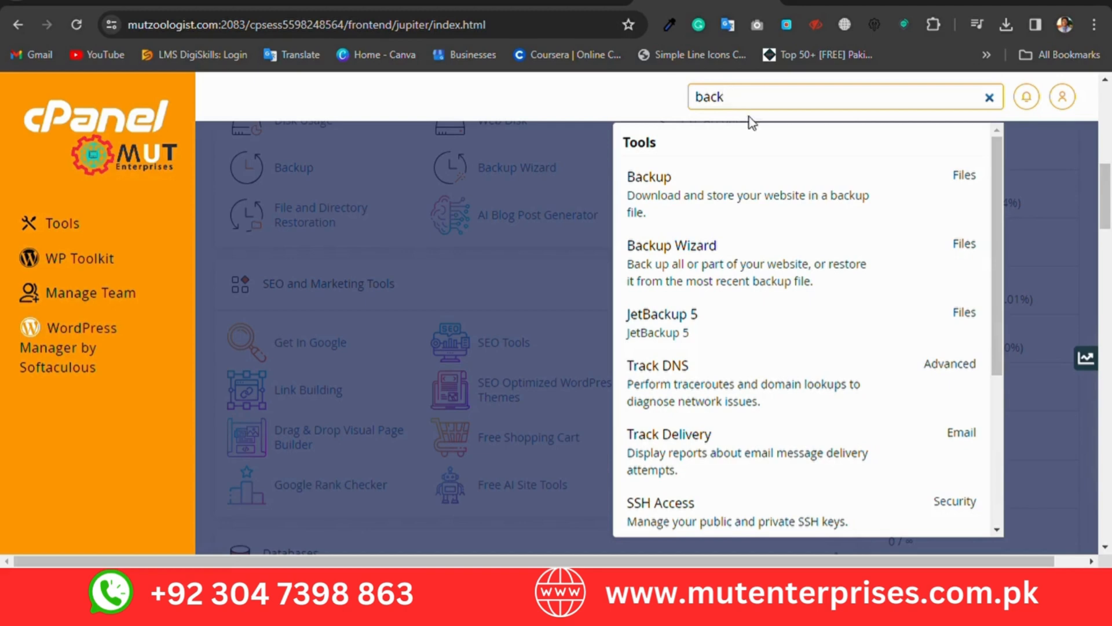
{"action": "left_click", "coordinate": [727, 204]}
{"action": "scroll", "coordinate": [579, 261], "scroll_direction": "down", "scroll_amount": 2}
{"action": "scroll", "coordinate": [416, 333], "scroll_direction": "up", "scroll_amount": 2}
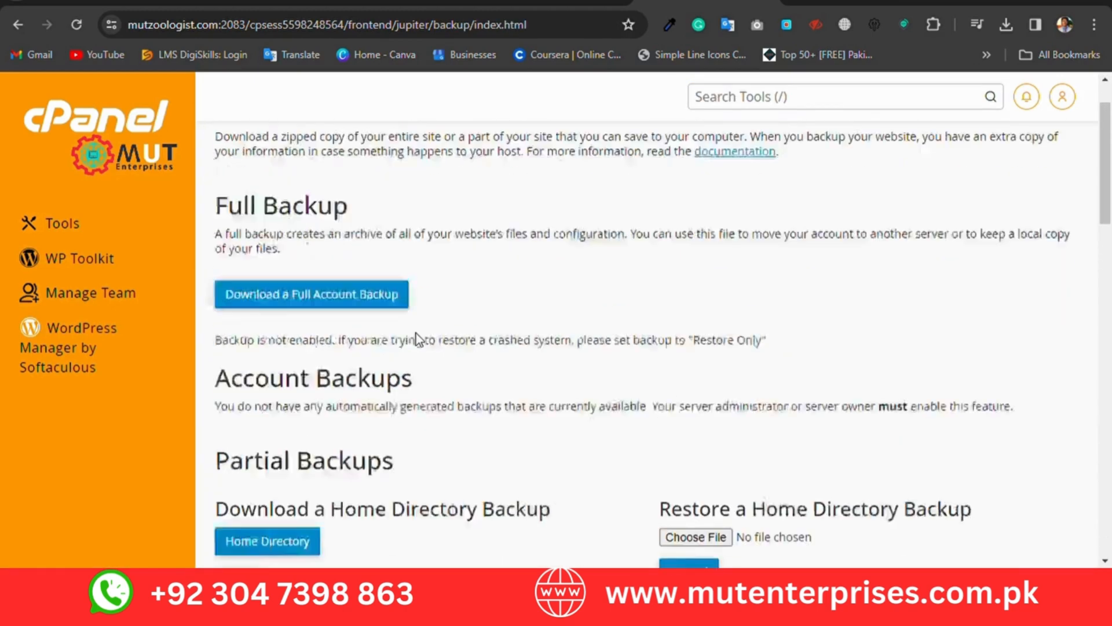
Step: Generate a full account backup to the Home Directory without sending an email notification
{"action": "left_click", "coordinate": [368, 370]}
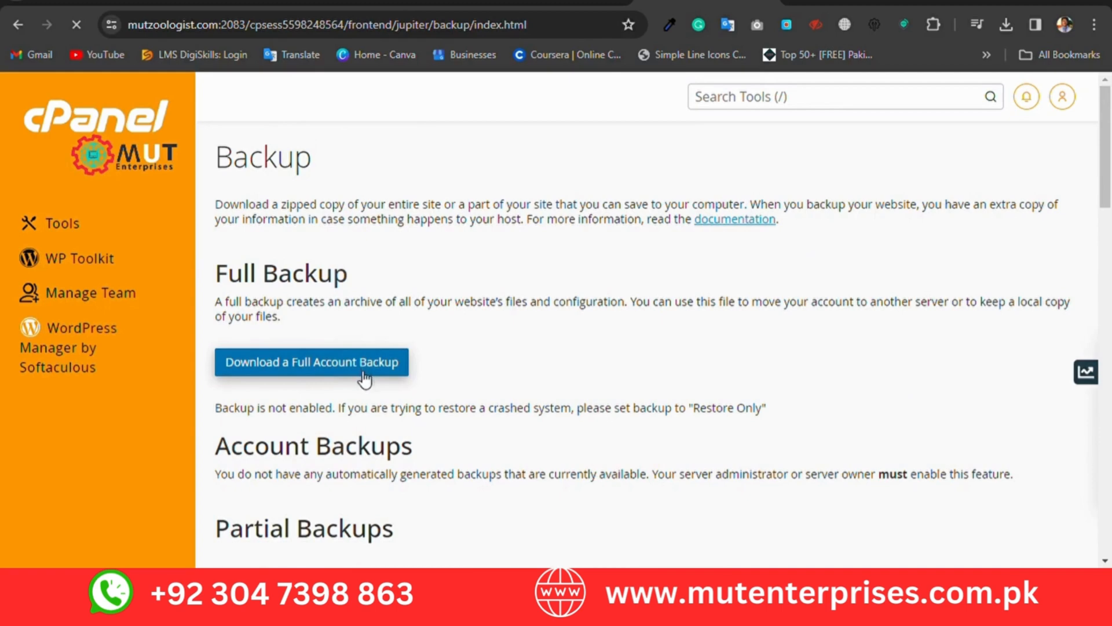
{"action": "scroll", "coordinate": [363, 378], "scroll_direction": "down", "scroll_amount": 2}
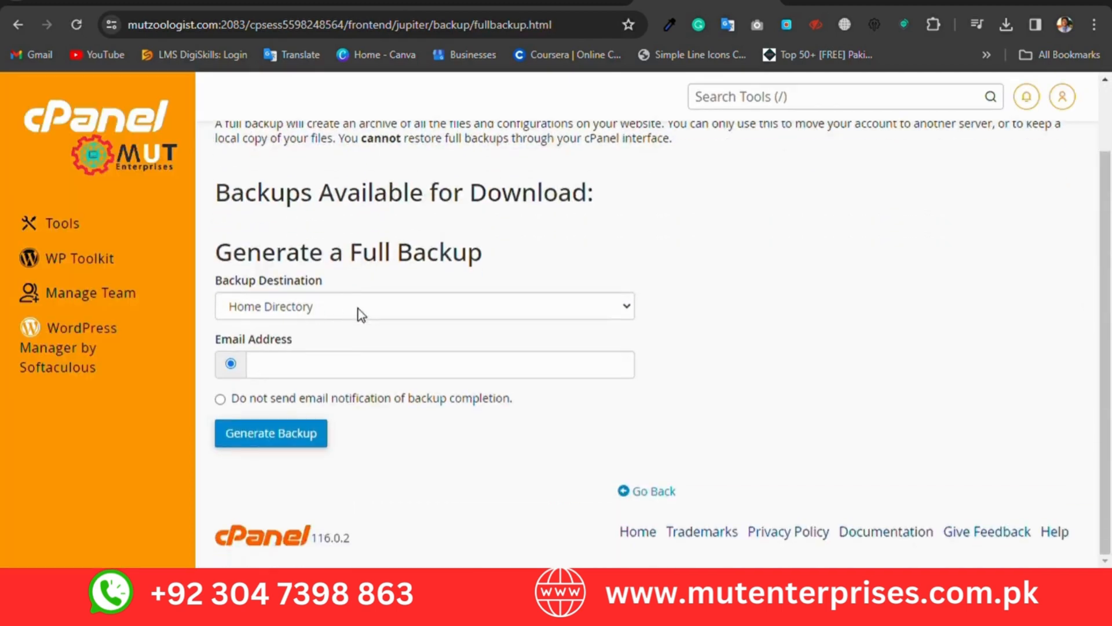
{"action": "left_click", "coordinate": [288, 372]}
{"action": "left_click", "coordinate": [251, 399]}
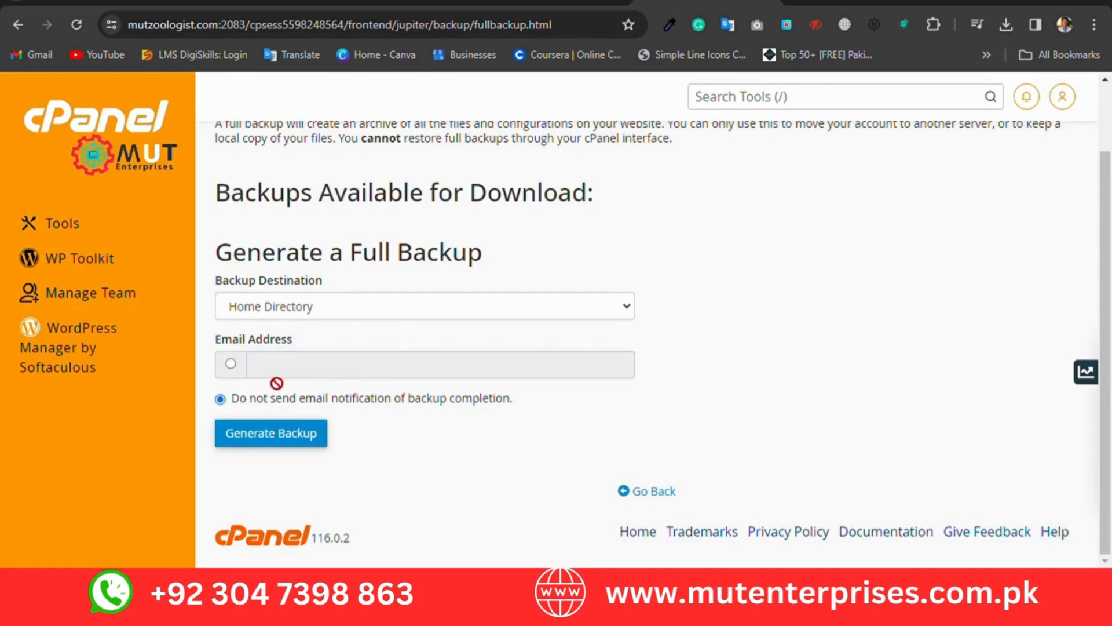
{"action": "left_click", "coordinate": [290, 443]}
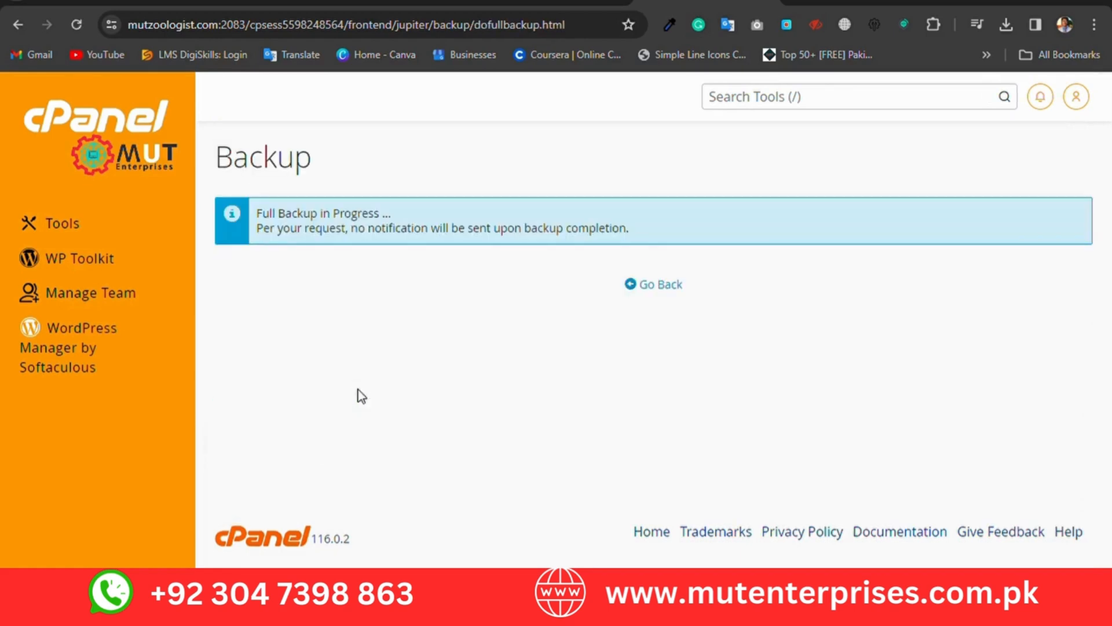
Step: Go back to the full backup page and examine the backups available for download
{"action": "left_click_drag", "start_coordinate": [271, 235], "coordinate": [618, 235]}
{"action": "left_click", "coordinate": [502, 240]}
{"action": "left_click", "coordinate": [651, 289]}
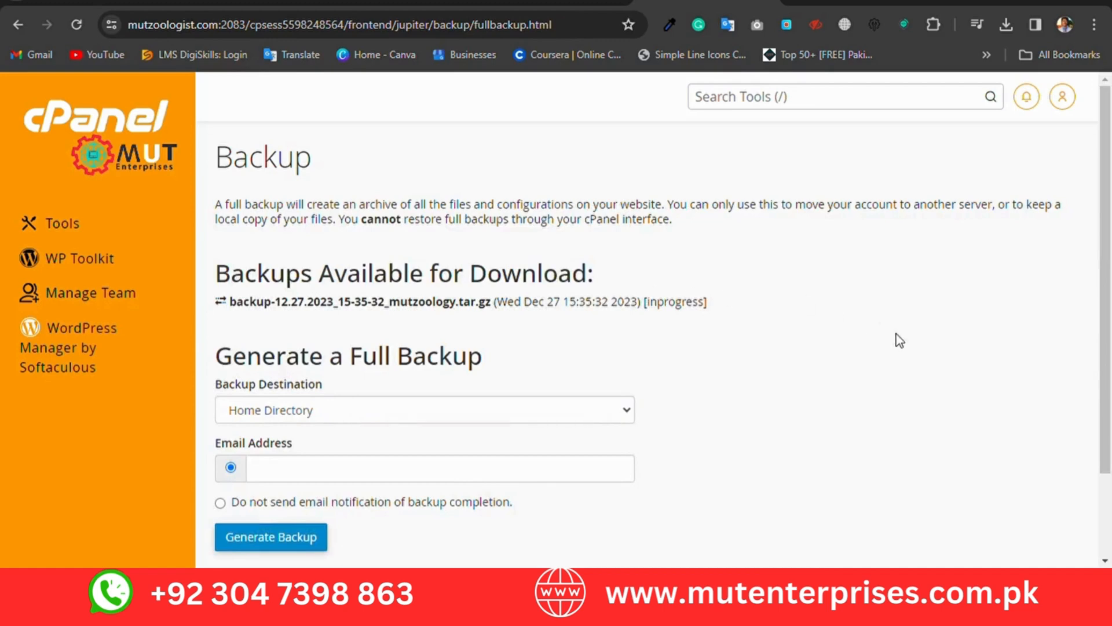
{"action": "left_click_drag", "start_coordinate": [705, 303], "coordinate": [209, 302]}
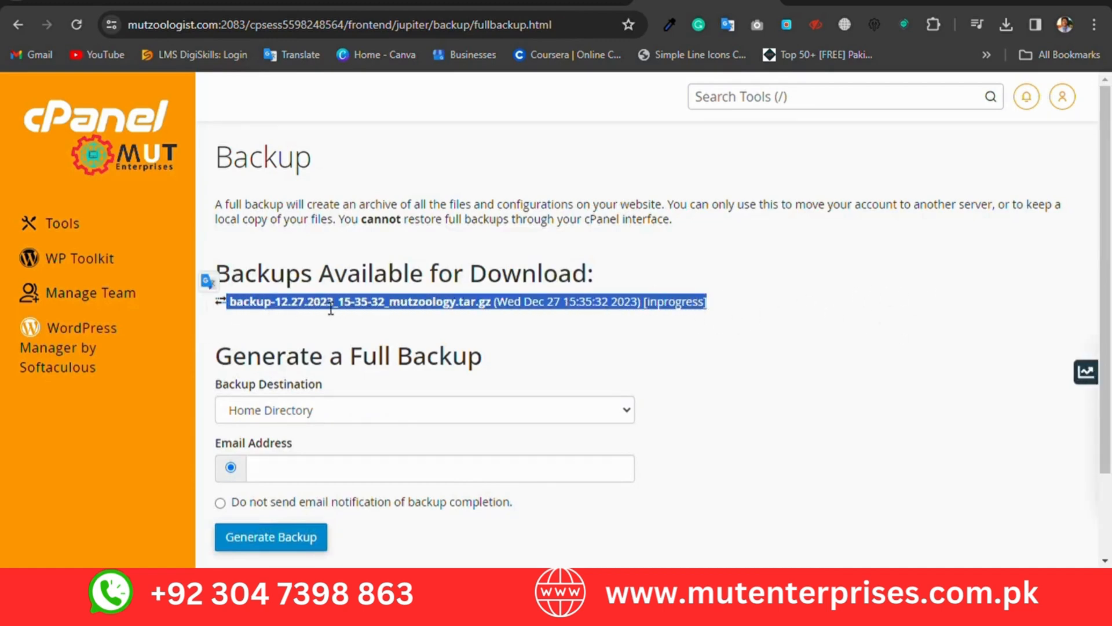
{"action": "left_click", "coordinate": [771, 323]}
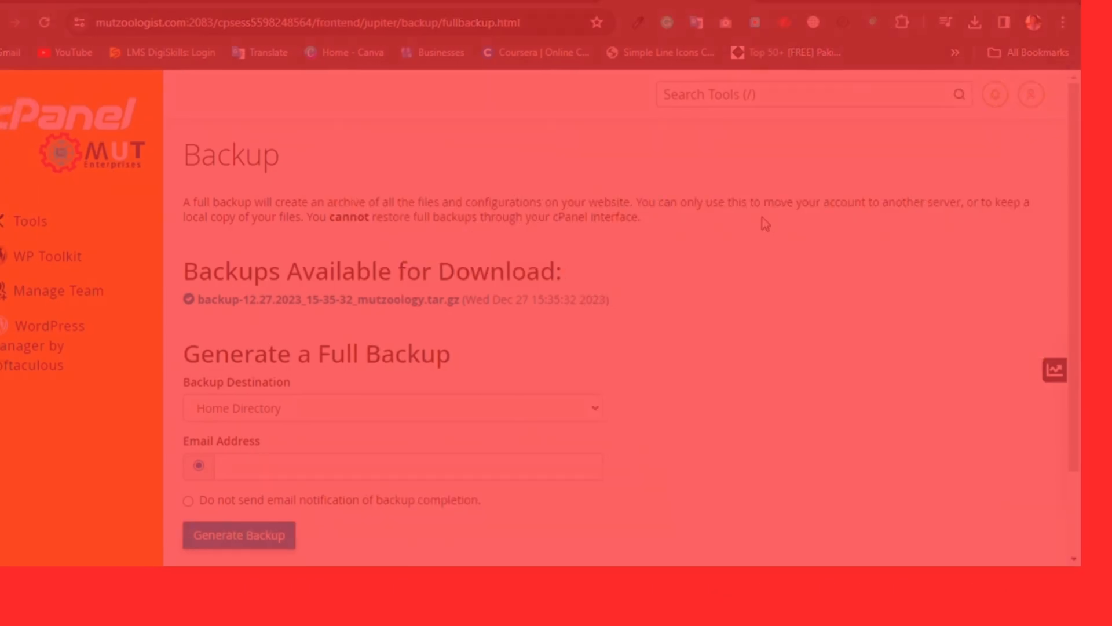
{"action": "scroll", "coordinate": [860, 371], "scroll_direction": "down", "scroll_amount": 2}
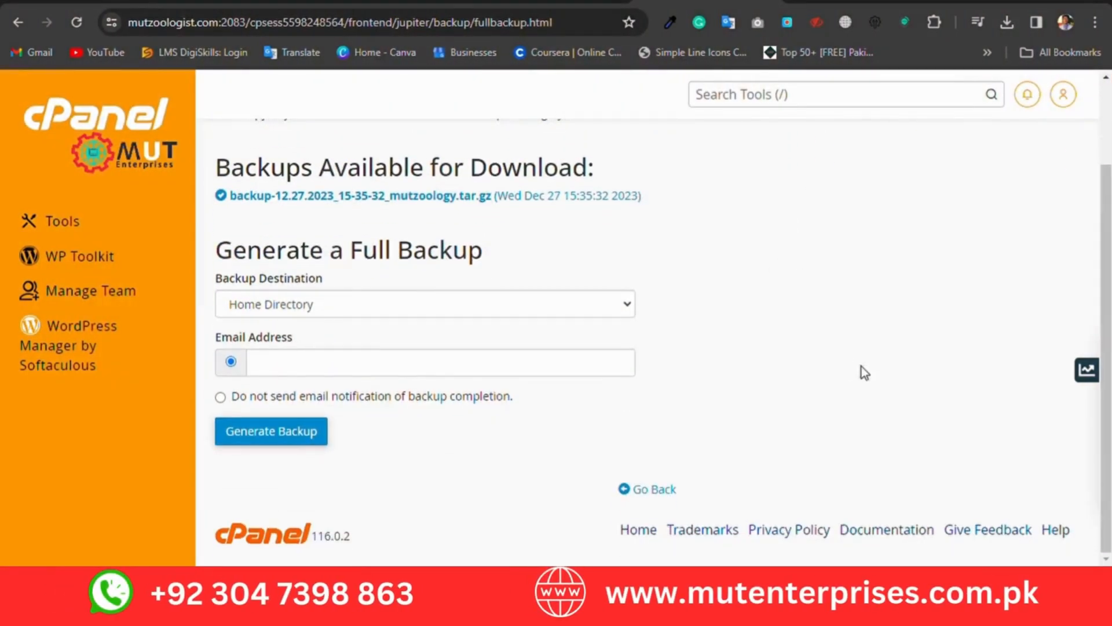
{"action": "scroll", "coordinate": [641, 377], "scroll_direction": "up", "scroll_amount": 2}
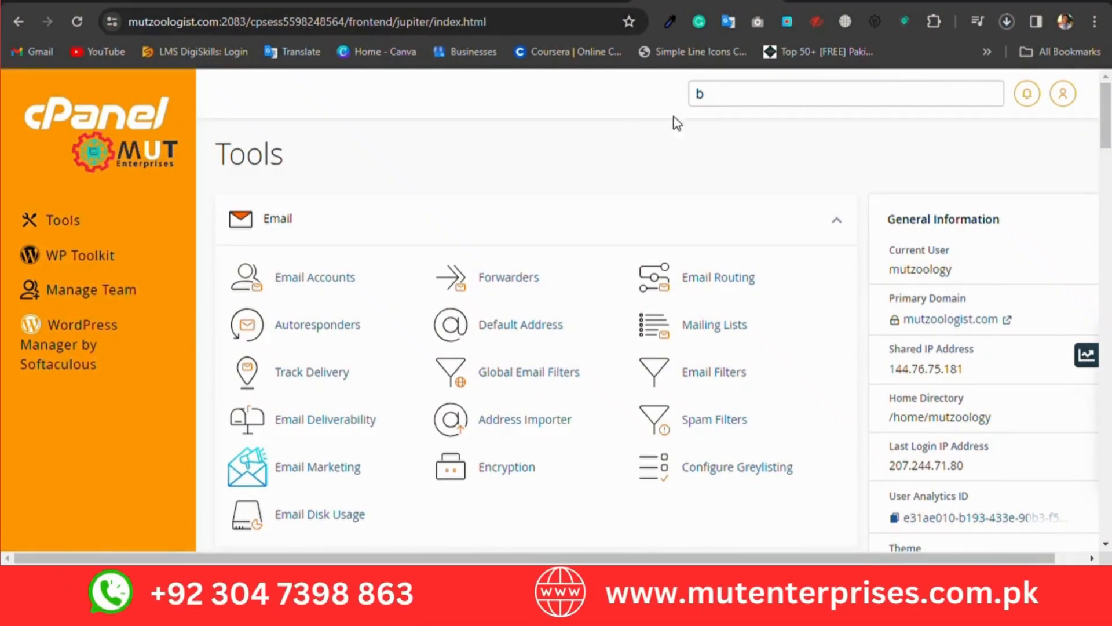
Step: Search the tools for "back", open the Backup Wizard and choose Restore
{"action": "left_click", "coordinate": [721, 94]}
{"action": "type", "text": "ack"}
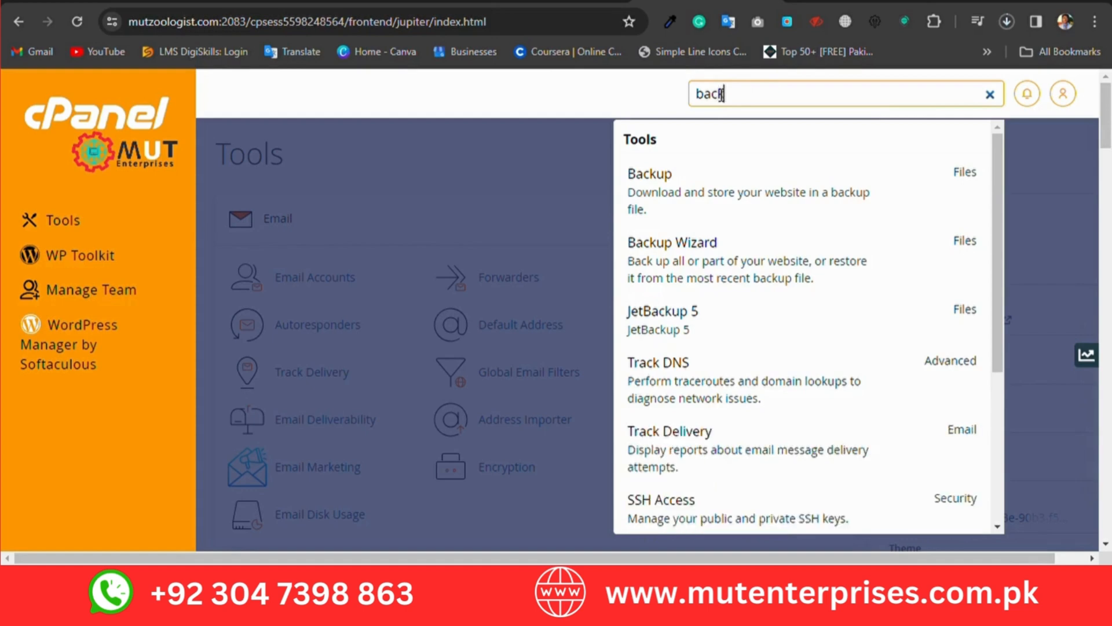
{"action": "left_click", "coordinate": [703, 258]}
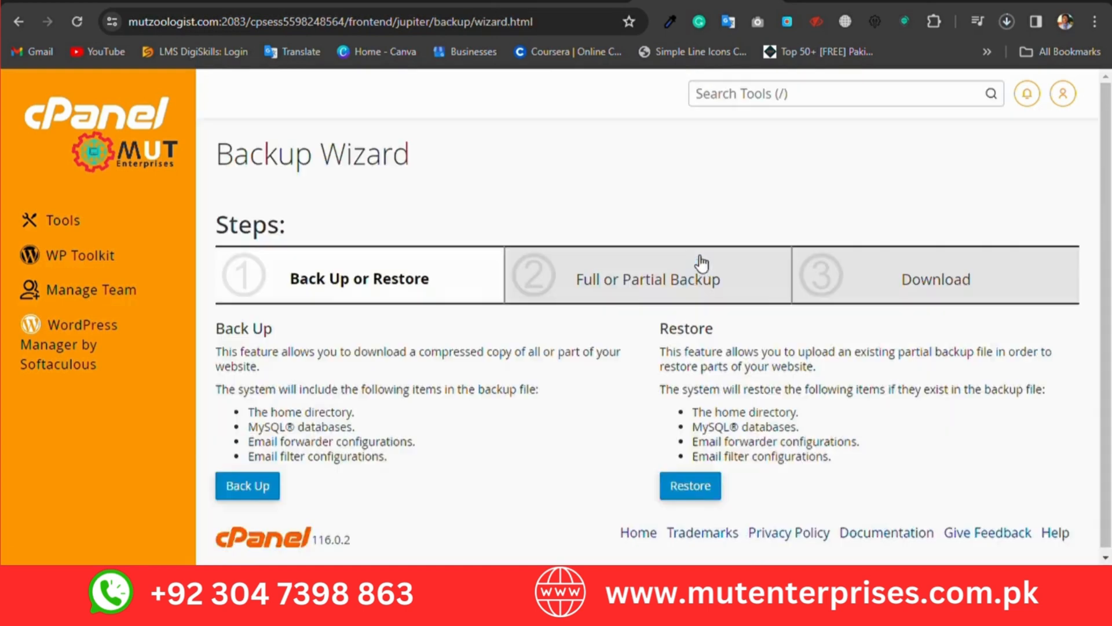
{"action": "left_click_drag", "start_coordinate": [771, 349], "coordinate": [702, 333]}
{"action": "left_click", "coordinate": [697, 371]}
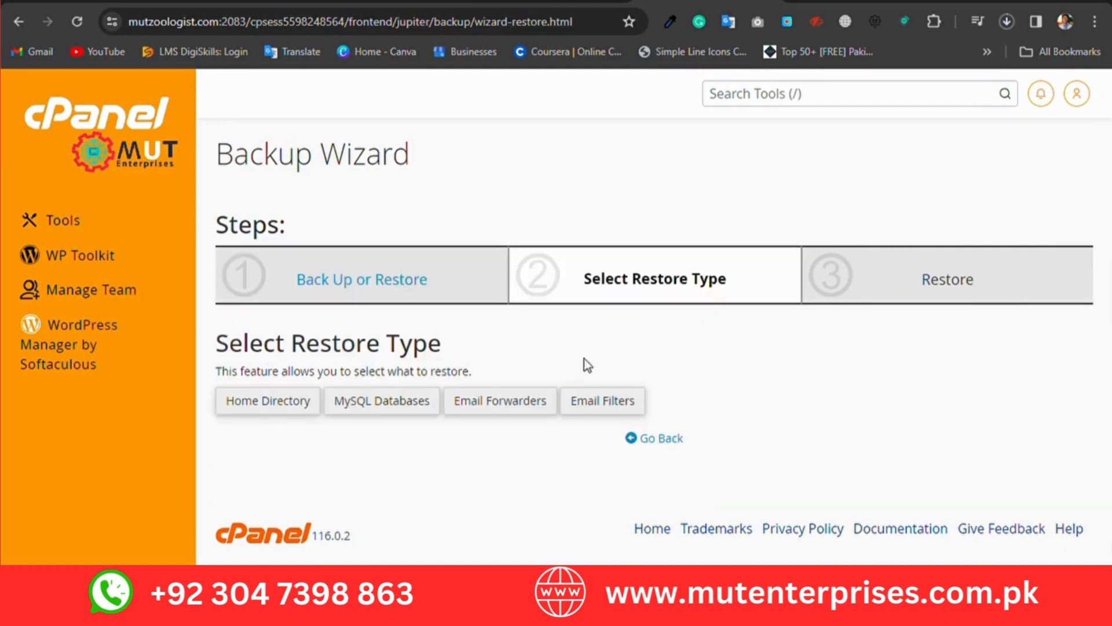
Step: Choose MySQL Databases as the restore type to reach the database restore upload step
{"action": "left_click", "coordinate": [284, 404]}
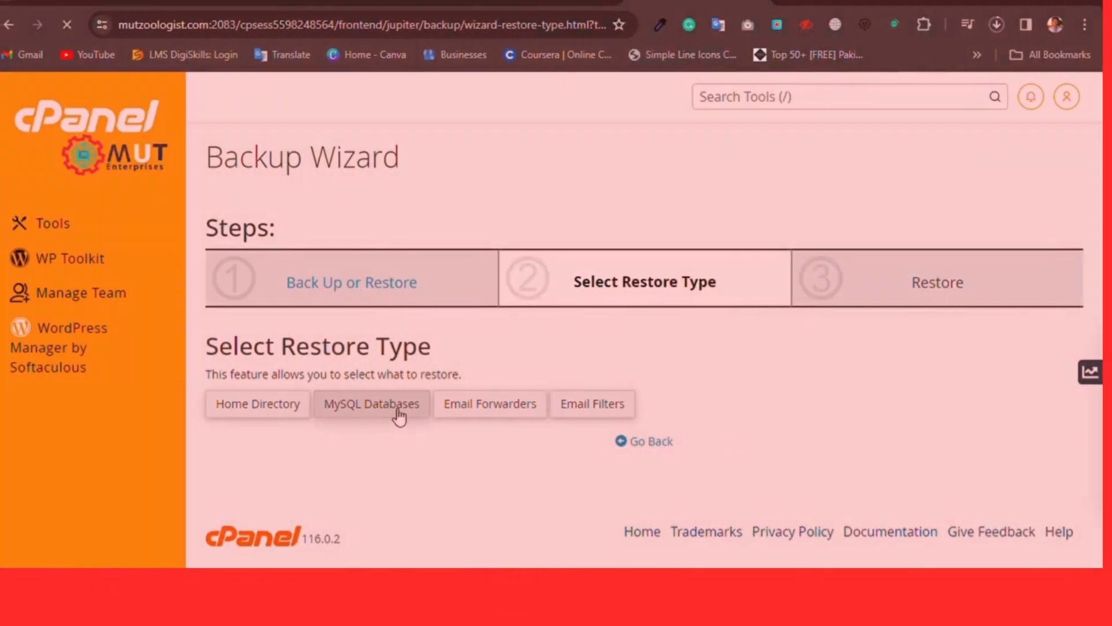
{"action": "left_click", "coordinate": [402, 413]}
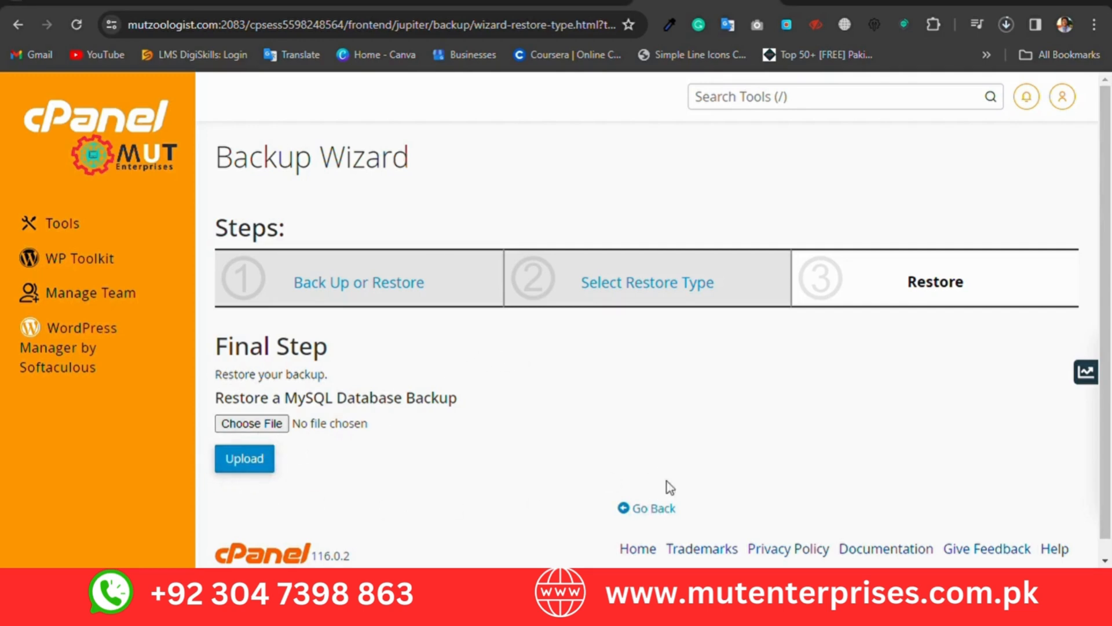
{"action": "left_click_drag", "start_coordinate": [832, 341], "coordinate": [839, 471]}
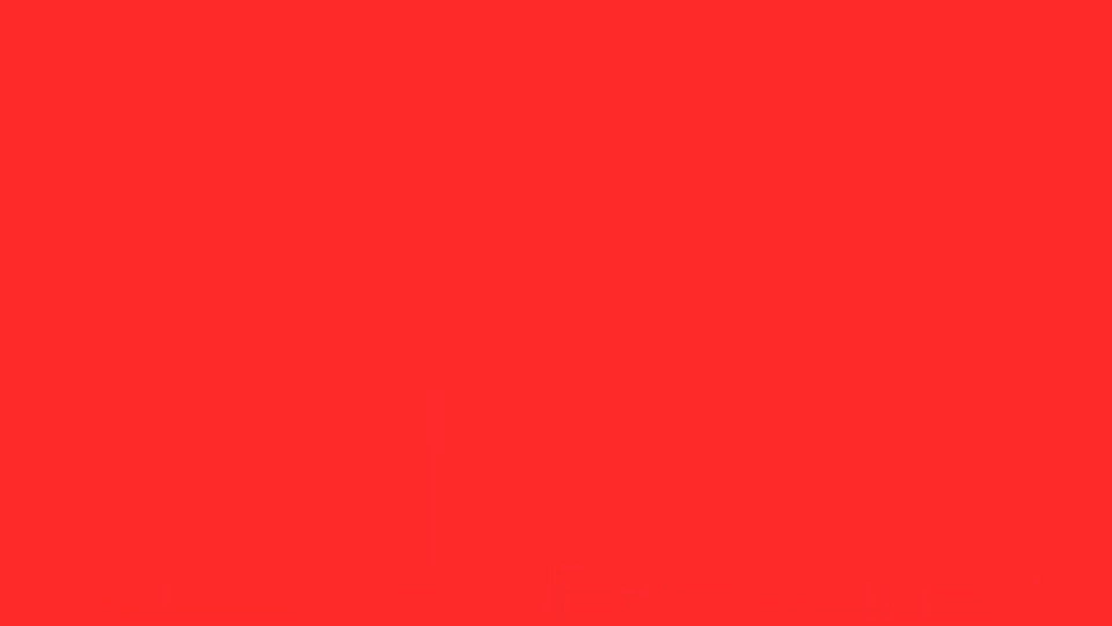